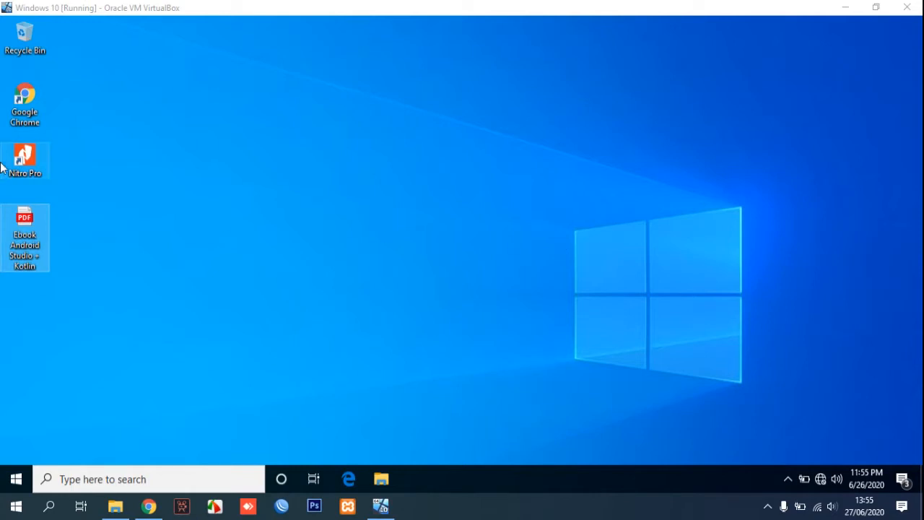
Launch Nitro Pro from its desktop shortcut.
{"action": "left_click", "coordinate": [24, 174]}
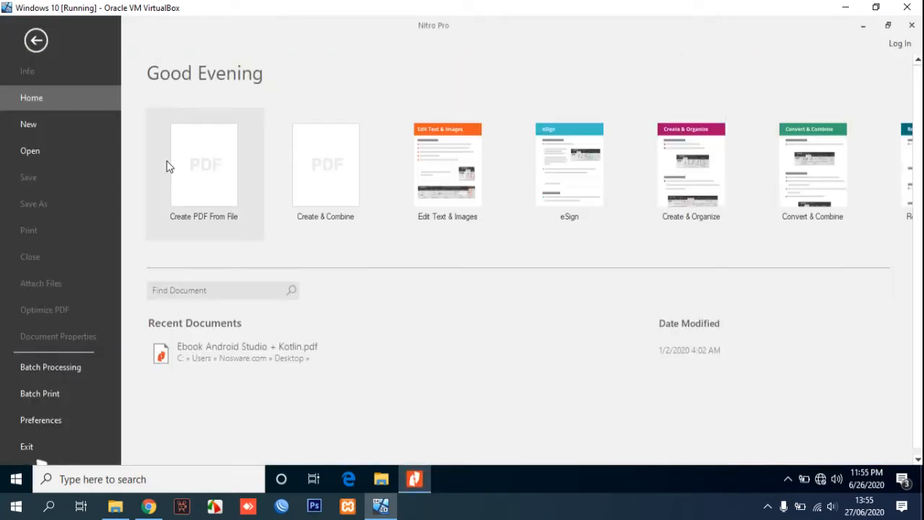
Browse to the Desktop and open Ebook Android Studio + Kotlin.pdf in Nitro Pro.
{"action": "left_click", "coordinate": [29, 151]}
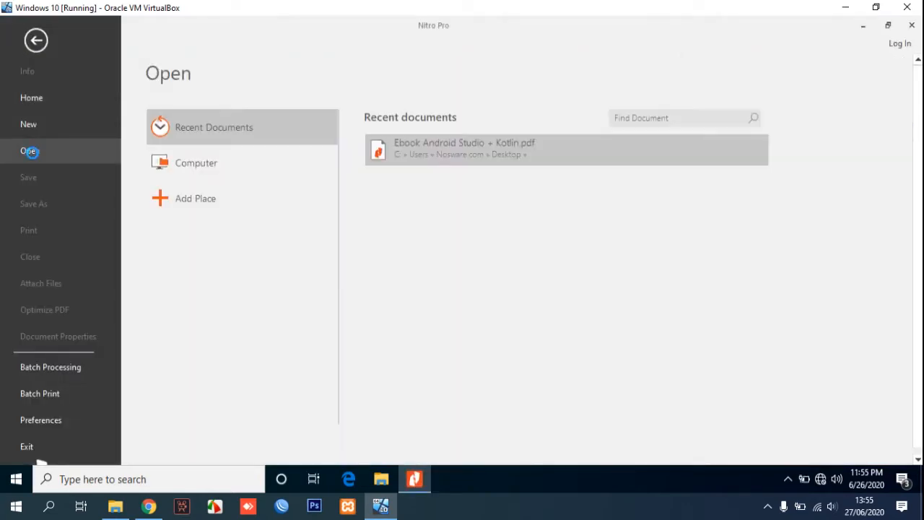
{"action": "left_click", "coordinate": [215, 163]}
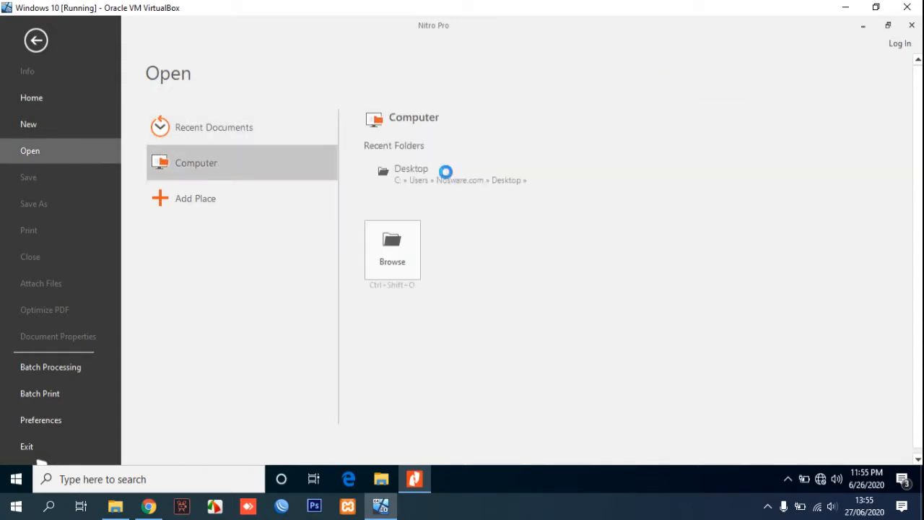
{"action": "left_click", "coordinate": [408, 249]}
{"action": "left_click", "coordinate": [214, 114]}
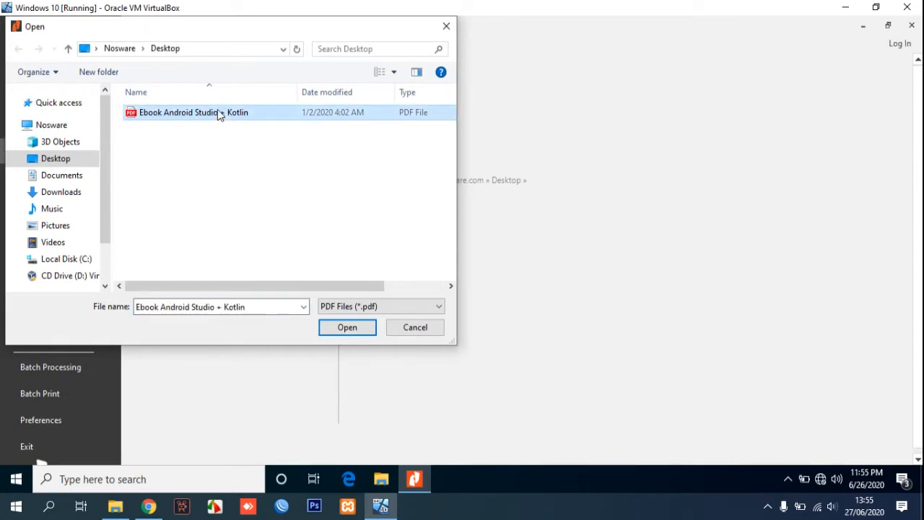
{"action": "left_click", "coordinate": [343, 327]}
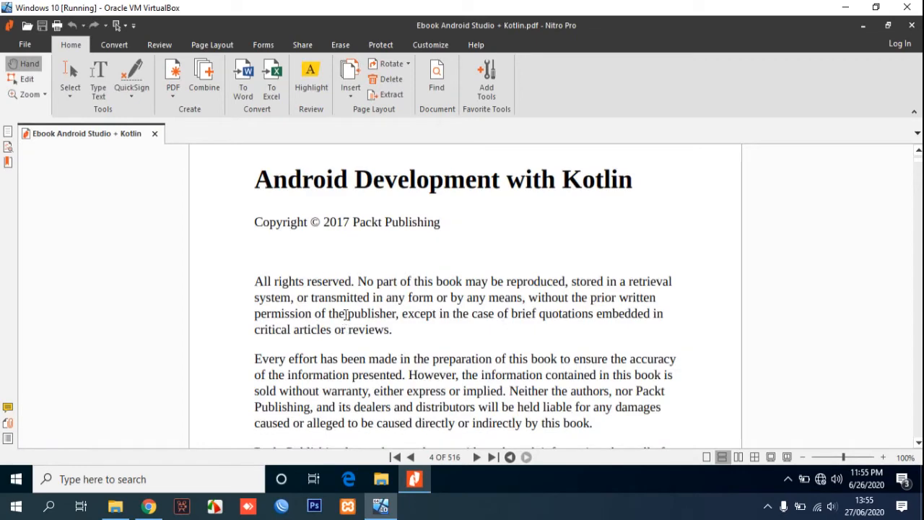
{"action": "scroll", "coordinate": [422, 266], "scroll_direction": "up", "scroll_amount": 2}
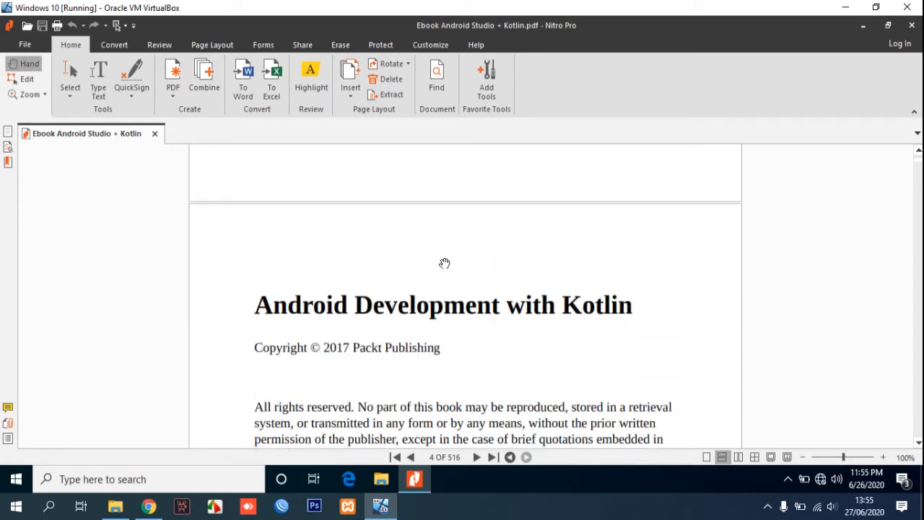
{"action": "scroll", "coordinate": [796, 286], "scroll_direction": "up", "scroll_amount": 5}
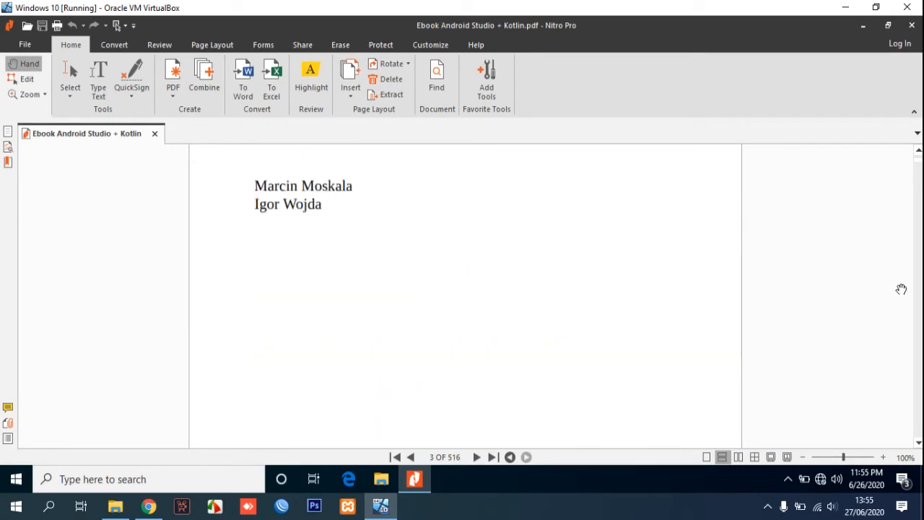
{"action": "scroll", "coordinate": [919, 255], "scroll_direction": "up", "scroll_amount": 5}
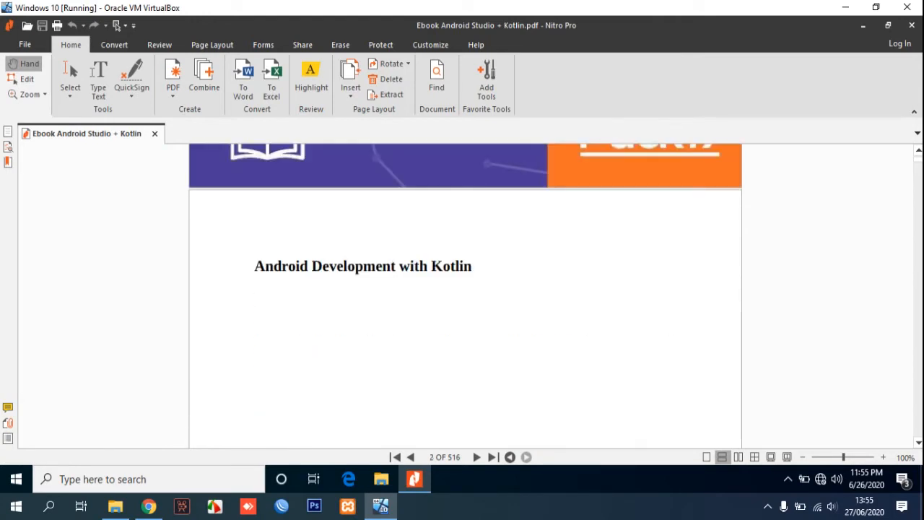
{"action": "scroll", "coordinate": [919, 164], "scroll_direction": "down", "scroll_amount": 6}
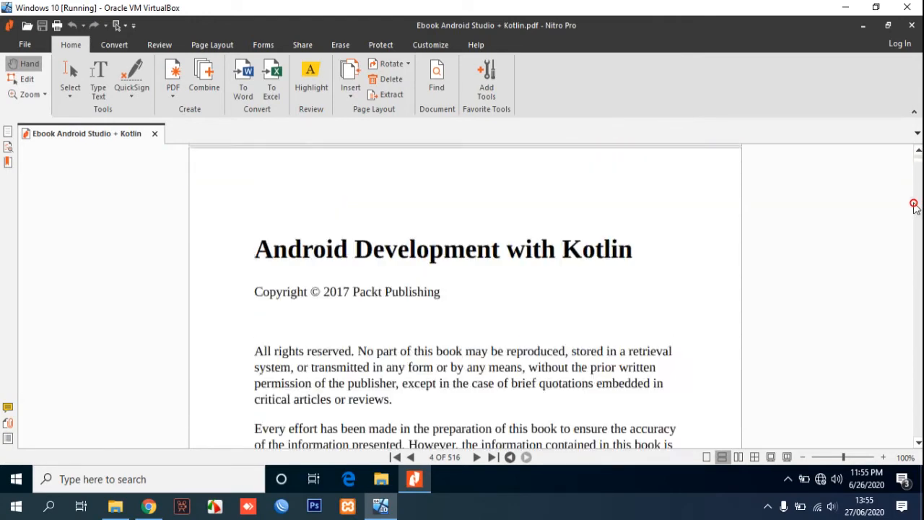
{"action": "scroll", "coordinate": [652, 225], "scroll_direction": "up", "scroll_amount": 4}
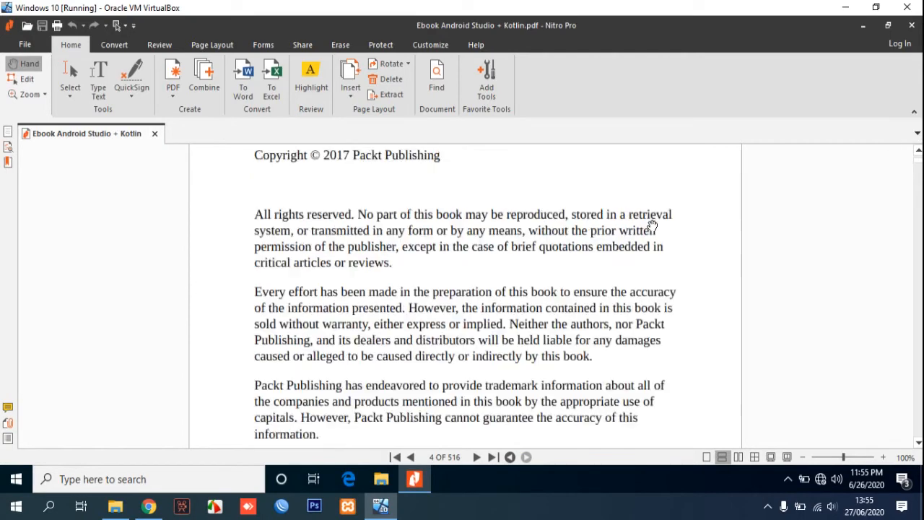
{"action": "scroll", "coordinate": [652, 225], "scroll_direction": "up", "scroll_amount": 6}
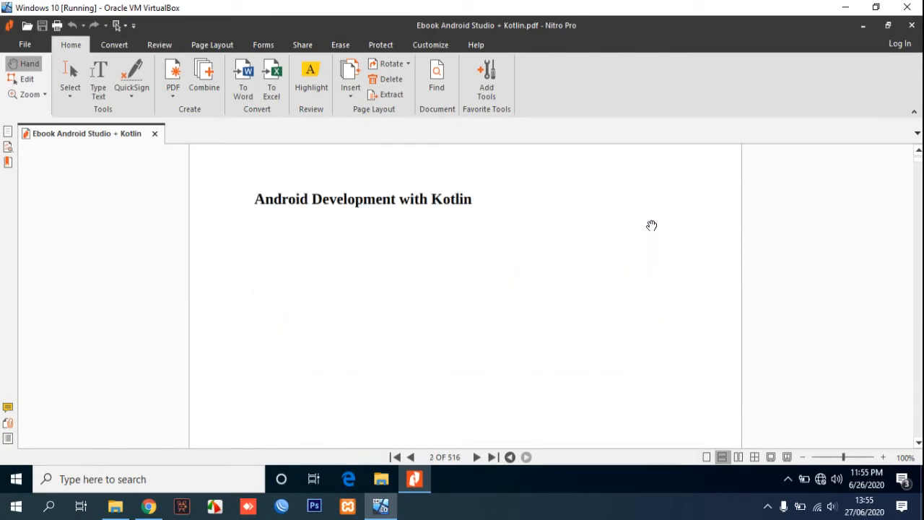
{"action": "scroll", "coordinate": [652, 226], "scroll_direction": "up", "scroll_amount": 5}
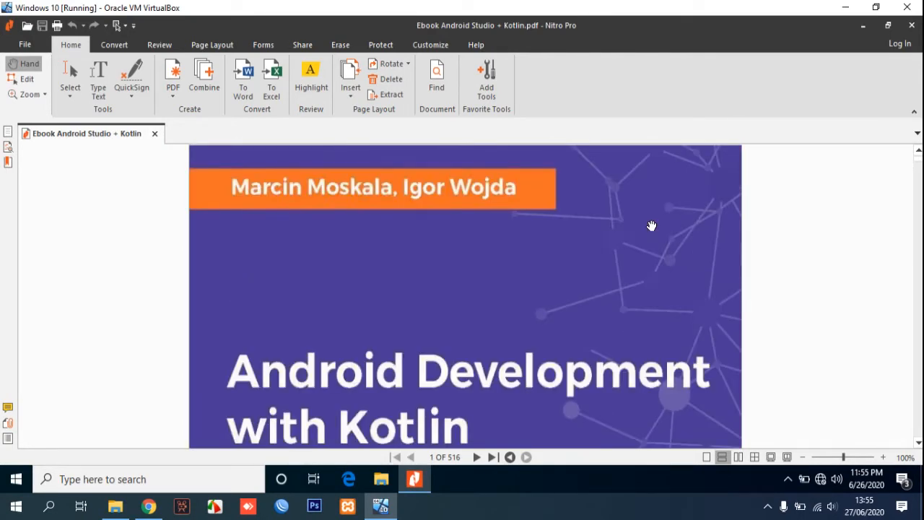
{"action": "scroll", "coordinate": [652, 225], "scroll_direction": "down", "scroll_amount": 10}
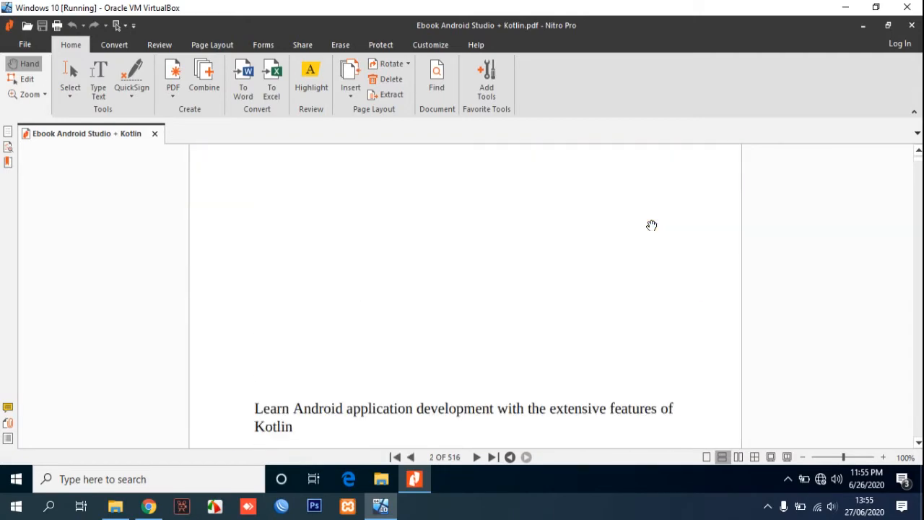
{"action": "scroll", "coordinate": [652, 225], "scroll_direction": "down", "scroll_amount": 12}
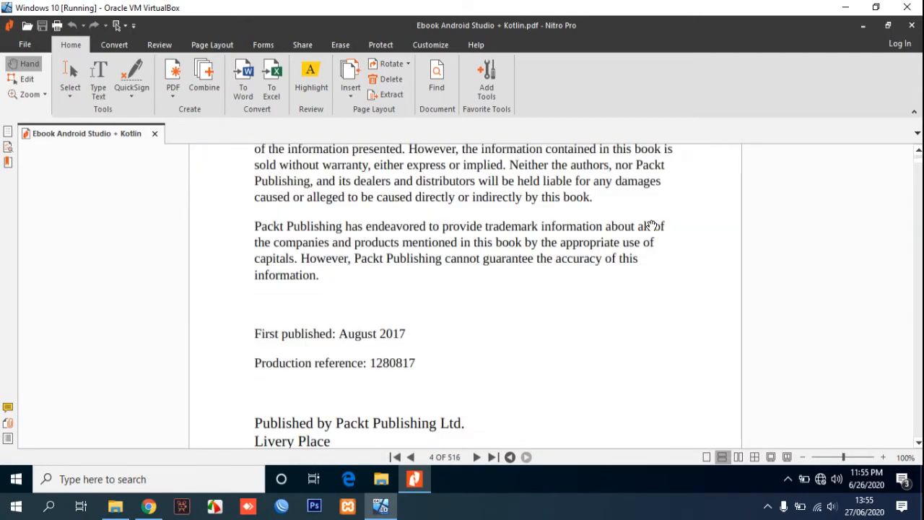
{"action": "scroll", "coordinate": [652, 226], "scroll_direction": "up", "scroll_amount": 3}
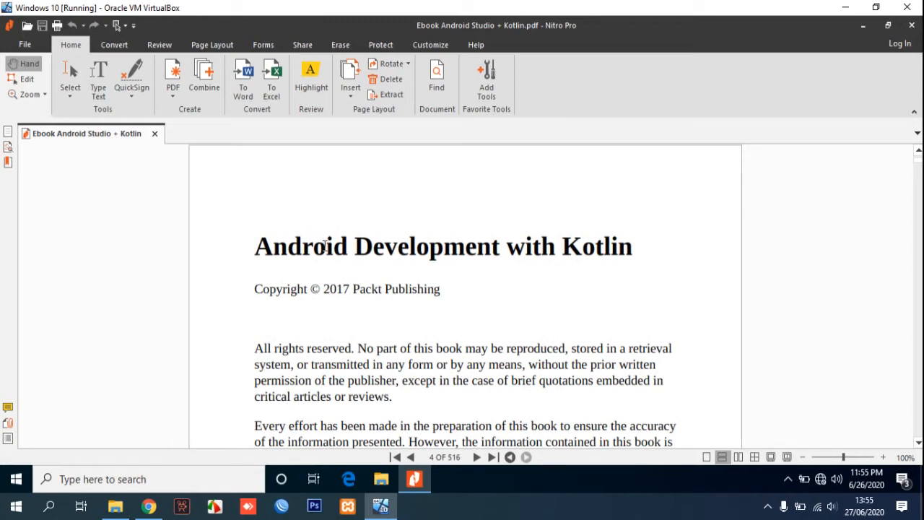
With the Edit tool, change the page 4 heading to 'Google Edit PDF Files'.
{"action": "left_click", "coordinate": [26, 81]}
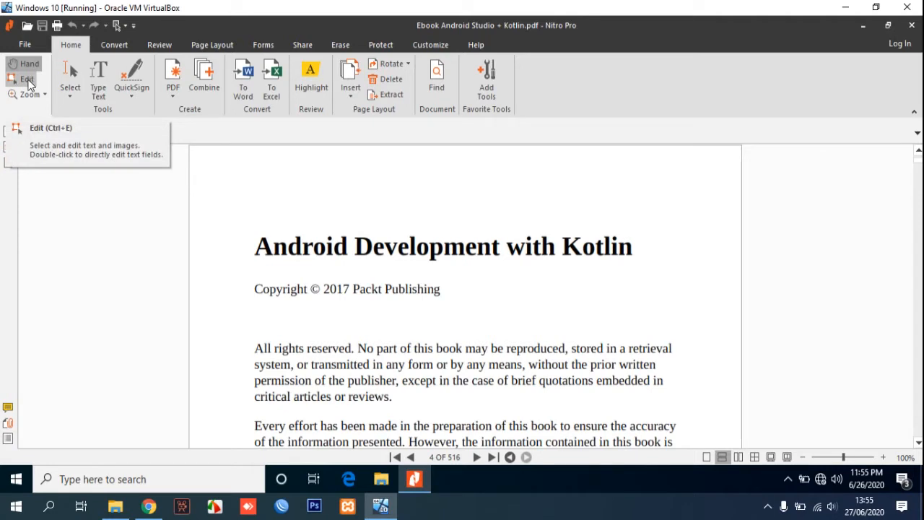
{"action": "left_click", "coordinate": [304, 248]}
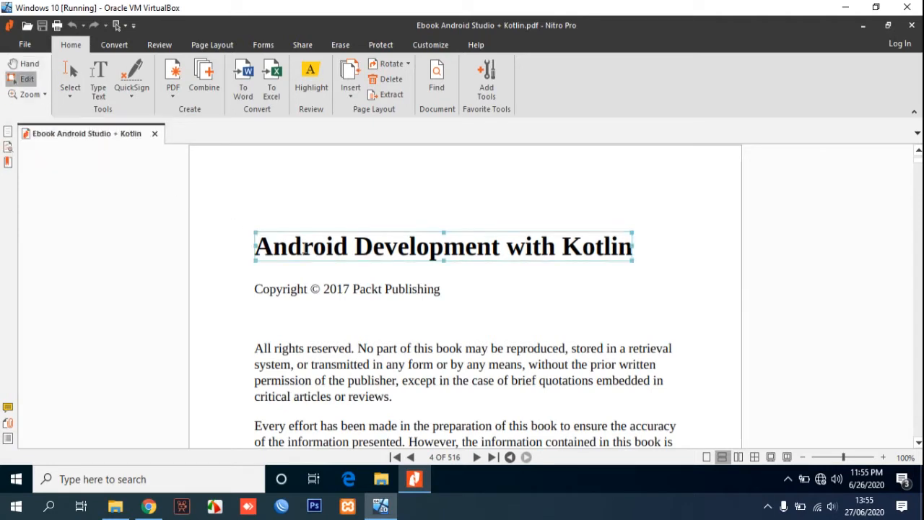
{"action": "double_click", "coordinate": [304, 248]}
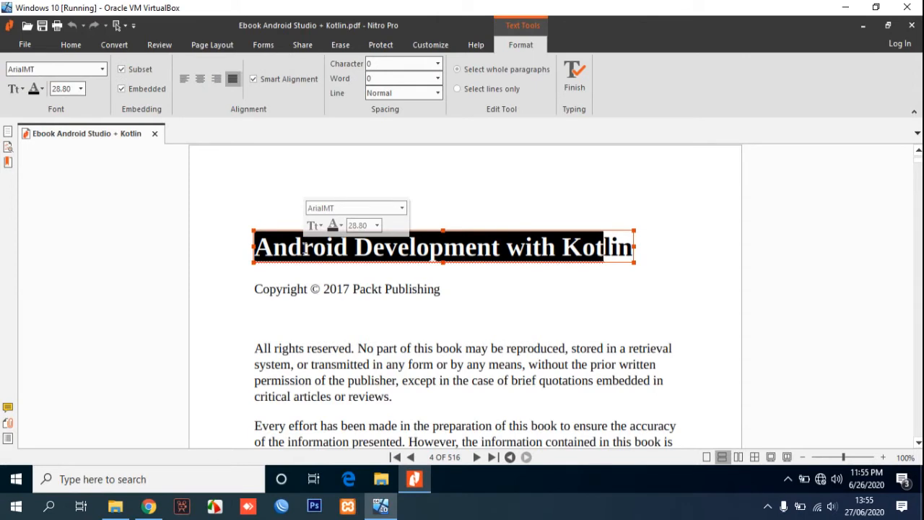
{"action": "key", "text": "Delete"}
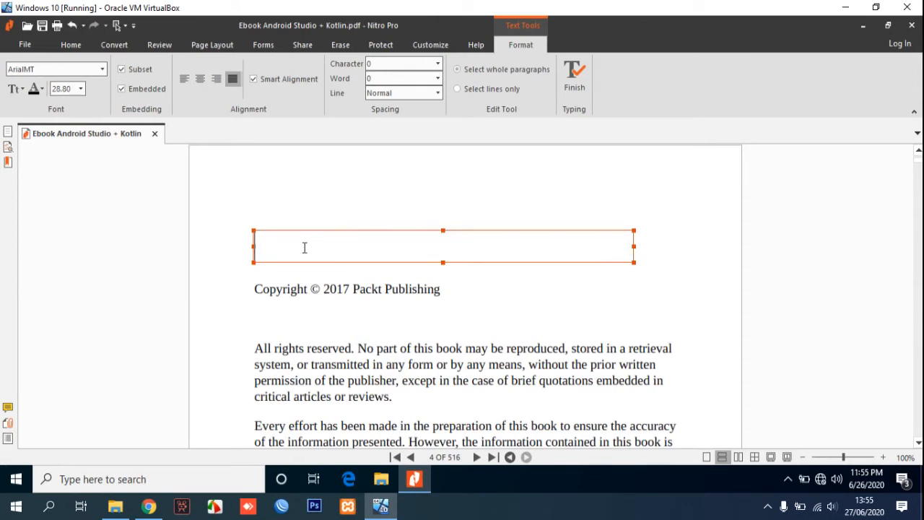
{"action": "type", "text": "Google"}
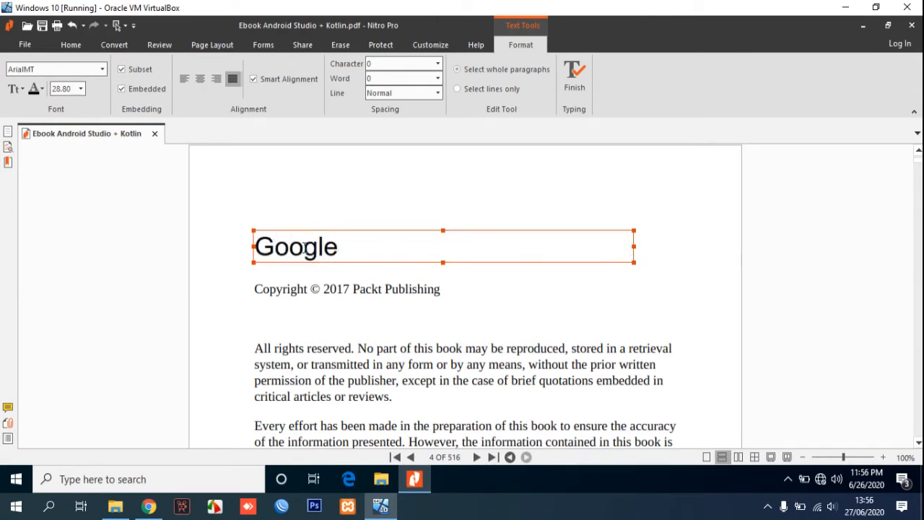
{"action": "type", "text": " Edit P"}
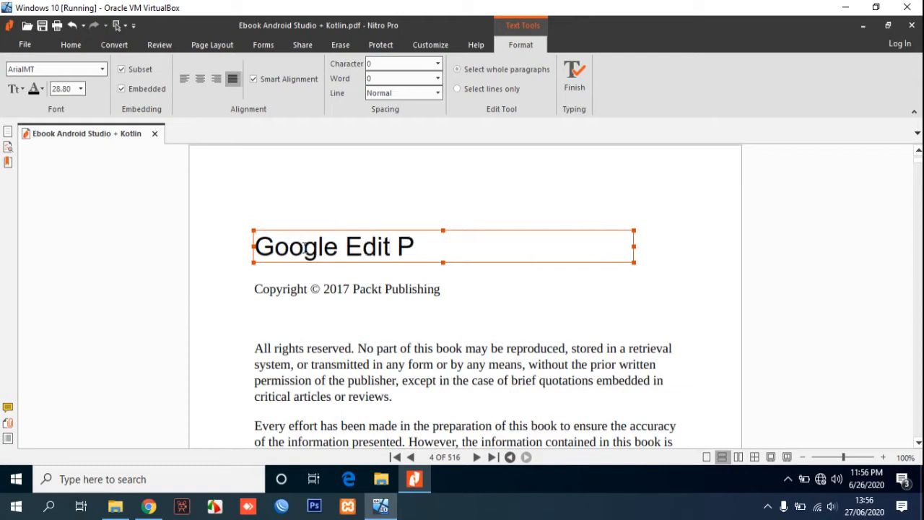
{"action": "type", "text": "DF Files"}
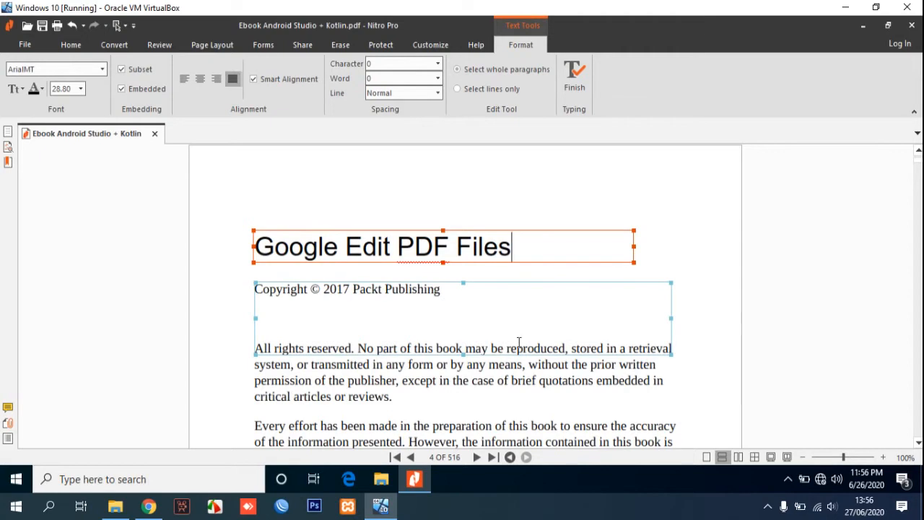
{"action": "left_click", "coordinate": [704, 260]}
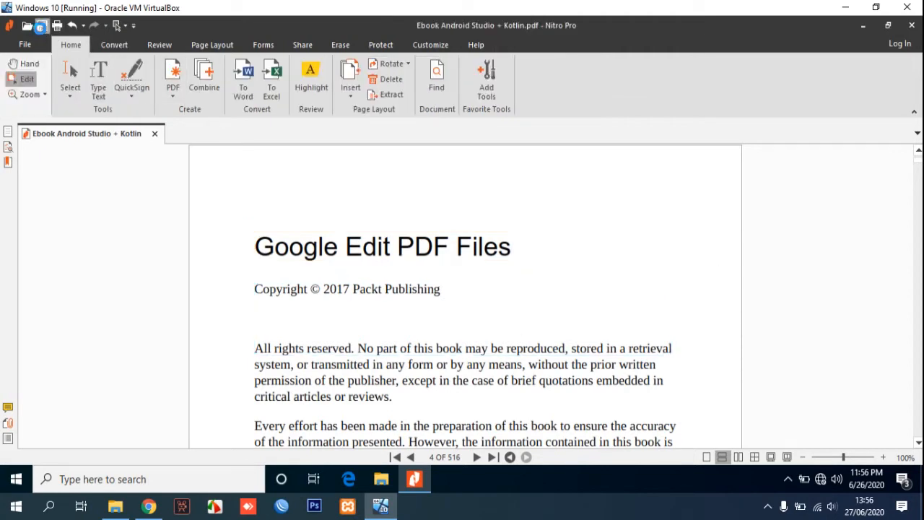
Save the edited ebook, close Nitro Pro, and open the PDF in Google Chrome.
{"action": "left_click", "coordinate": [41, 27]}
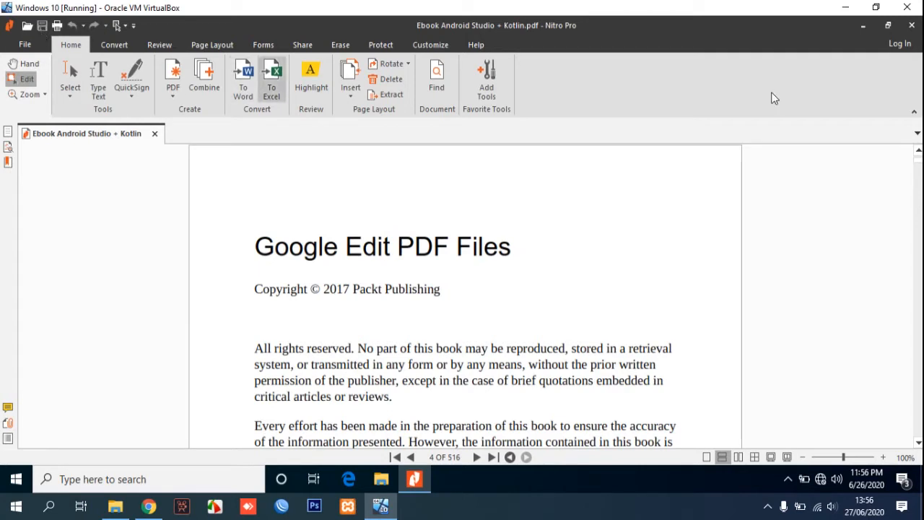
{"action": "left_click", "coordinate": [911, 26]}
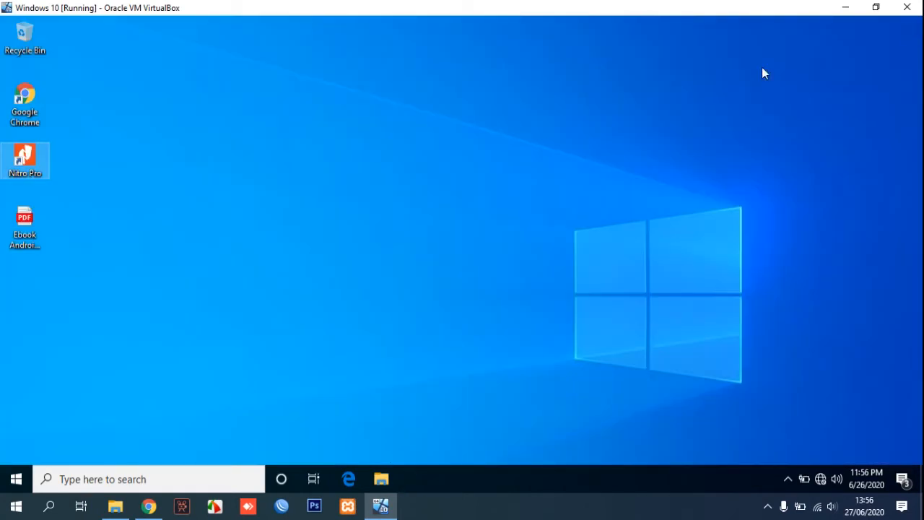
{"action": "left_click", "coordinate": [34, 228]}
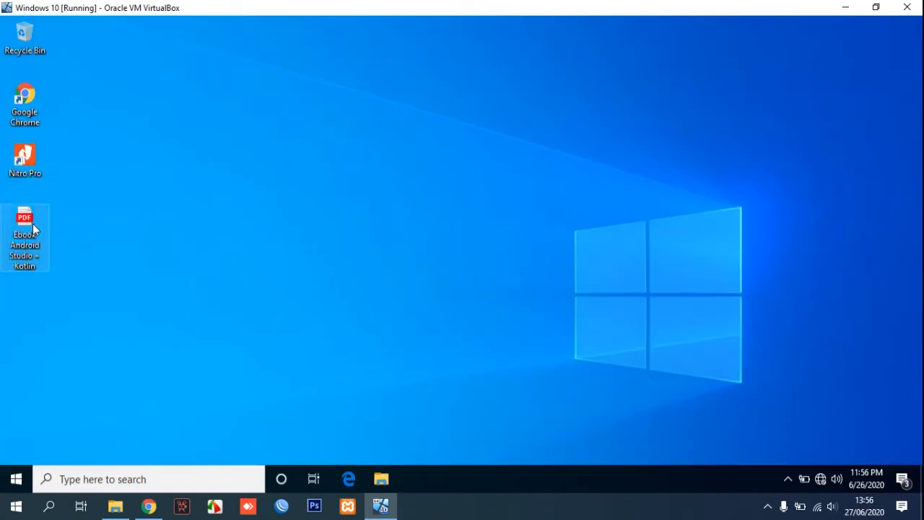
{"action": "double_click", "coordinate": [33, 229]}
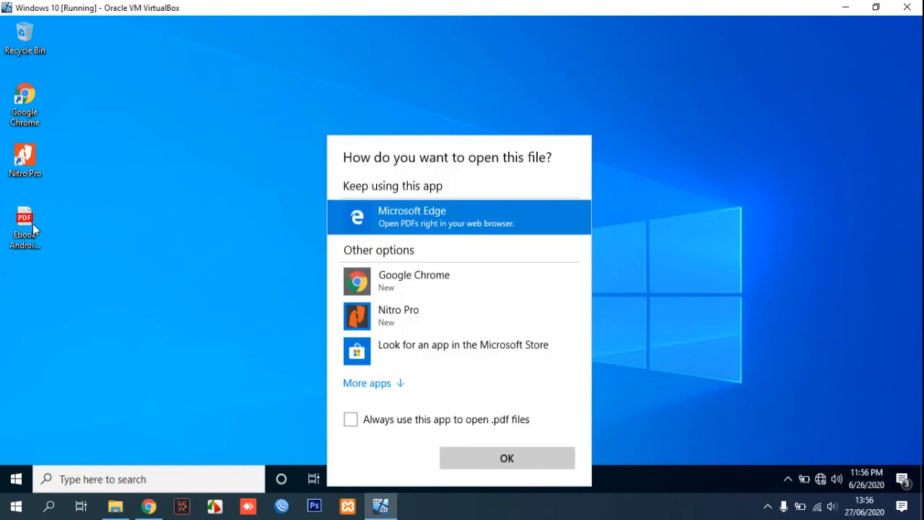
{"action": "left_click", "coordinate": [415, 289]}
{"action": "left_click", "coordinate": [484, 459]}
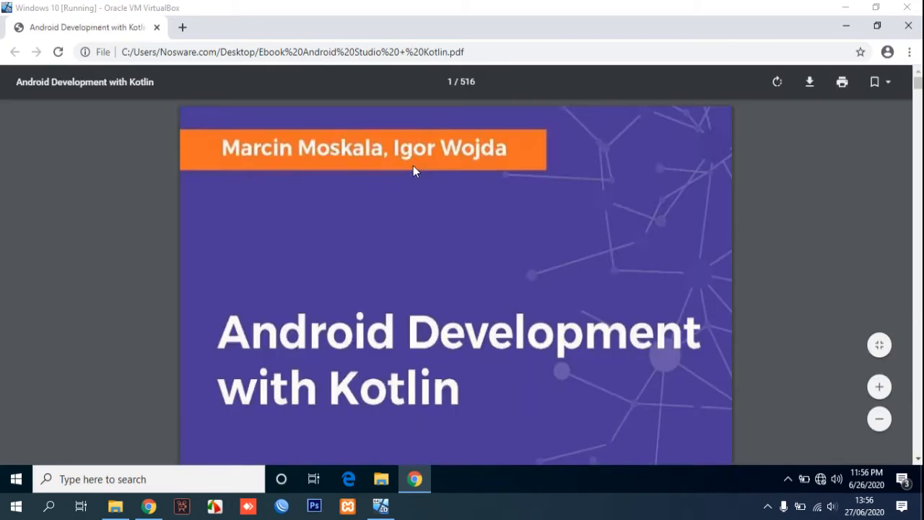
Scroll to page 4, verify the heading 'Google Edit PDF Files' by selecting it, then close the PDF.
{"action": "scroll", "coordinate": [464, 200], "scroll_direction": "down", "scroll_amount": 10}
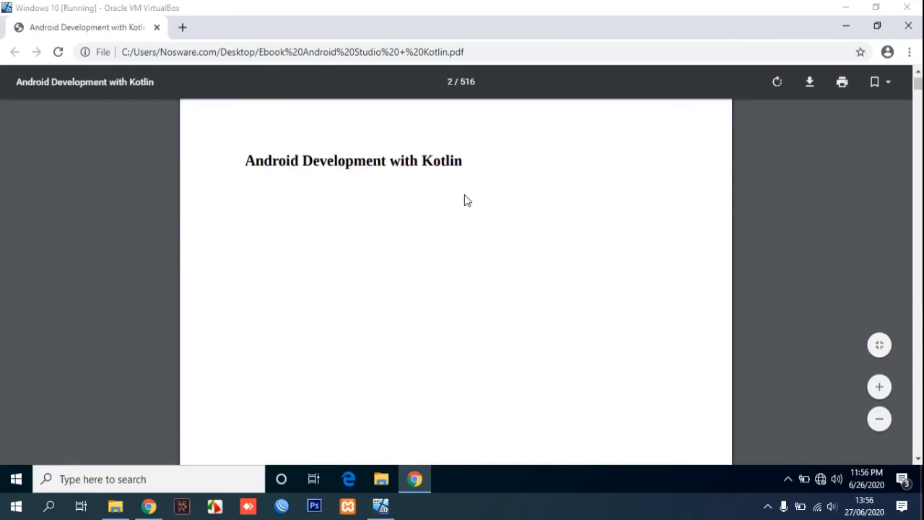
{"action": "scroll", "coordinate": [464, 200], "scroll_direction": "down", "scroll_amount": 15}
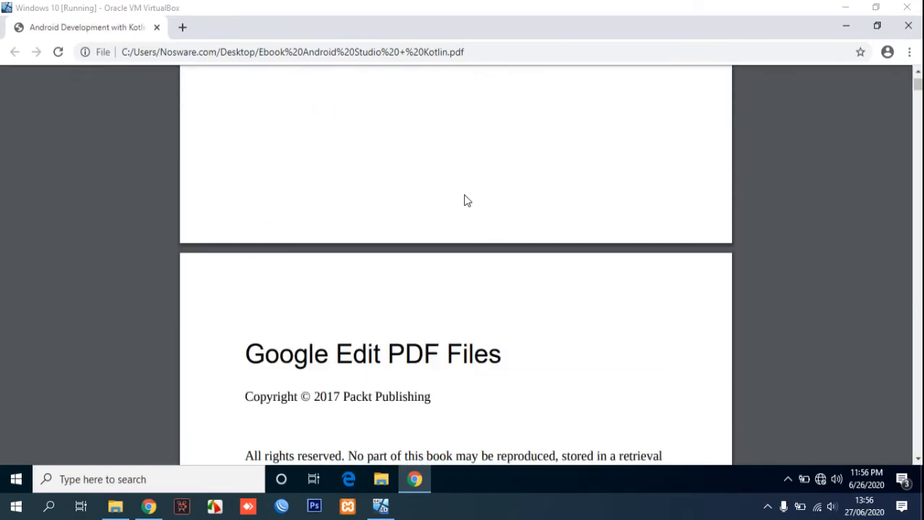
{"action": "left_click_drag", "start_coordinate": [244, 212], "coordinate": [504, 225]}
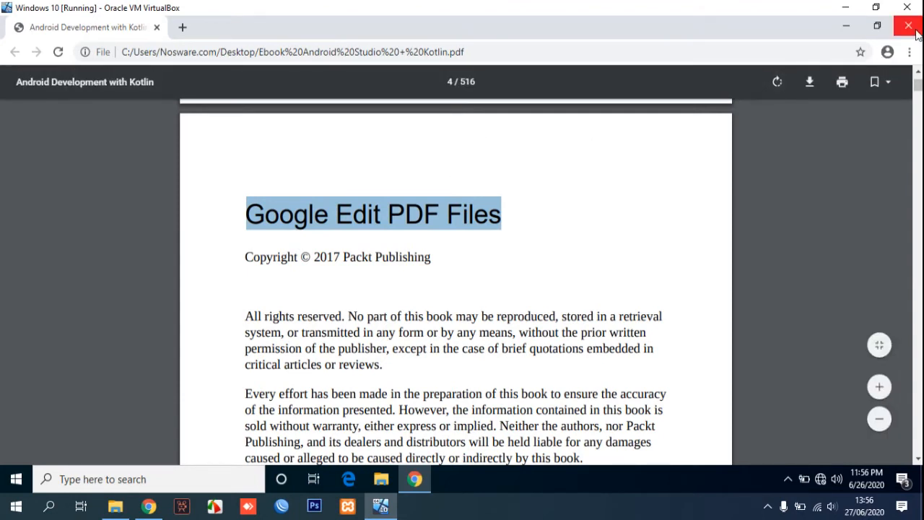
{"action": "left_click", "coordinate": [500, 215]}
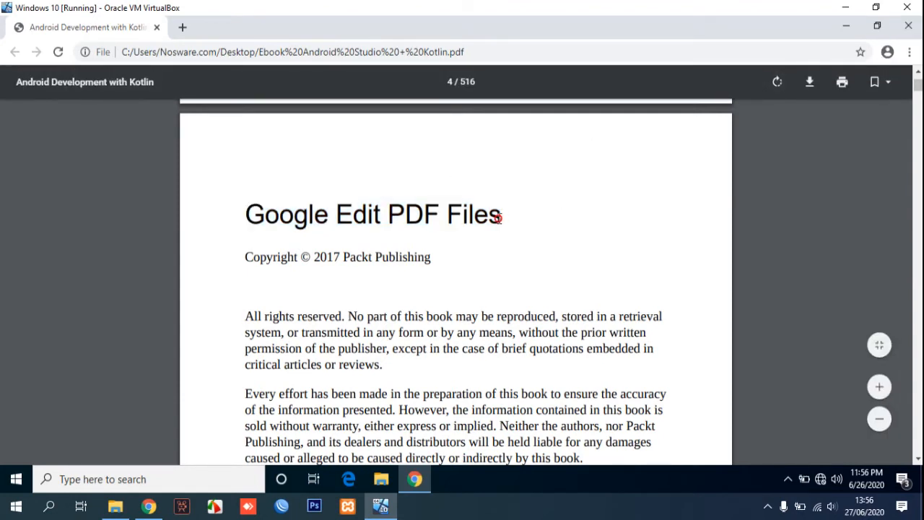
{"action": "left_click_drag", "start_coordinate": [498, 217], "coordinate": [247, 213]}
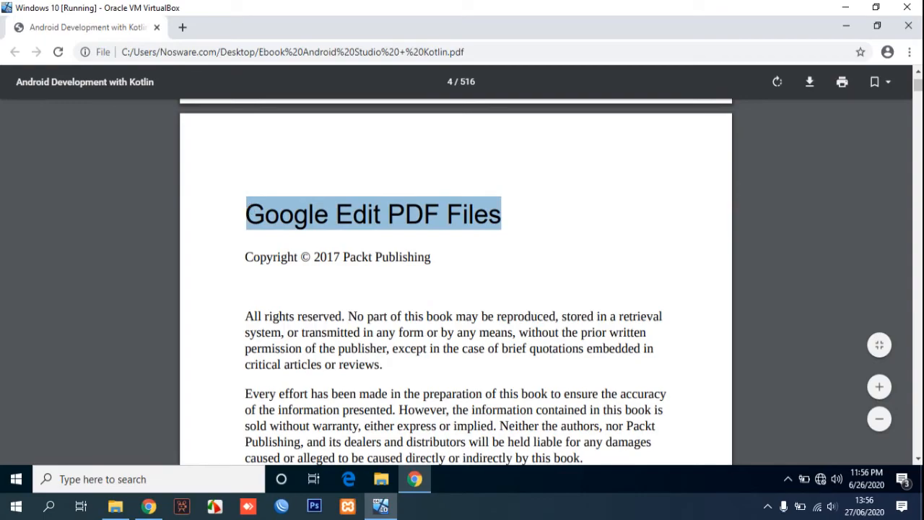
{"action": "left_click", "coordinate": [908, 26]}
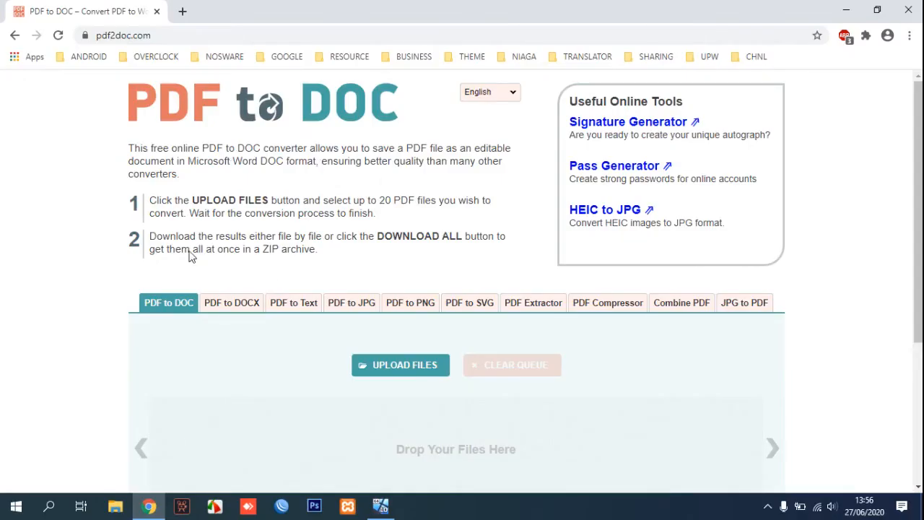
Upload Ebook Android Studio + Kotlin.pdf to pdf2doc.com for conversion.
{"action": "left_click", "coordinate": [130, 35]}
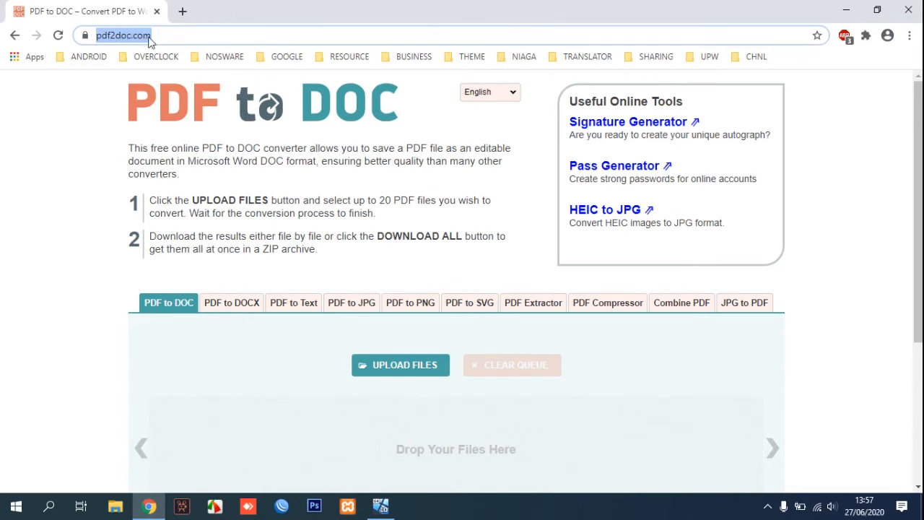
{"action": "scroll", "coordinate": [232, 234], "scroll_direction": "down", "scroll_amount": 1}
{"action": "left_click", "coordinate": [382, 304]}
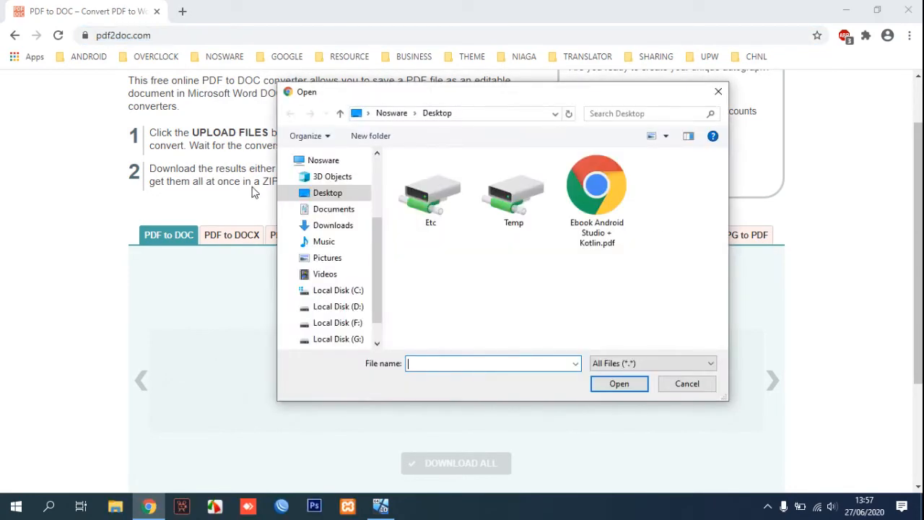
{"action": "left_click", "coordinate": [589, 217]}
{"action": "left_click", "coordinate": [609, 387]}
Download the converted Ebook Android Studio + Kotlin.doc and open it in Word.
{"action": "scroll", "coordinate": [498, 377], "scroll_direction": "down", "scroll_amount": 1}
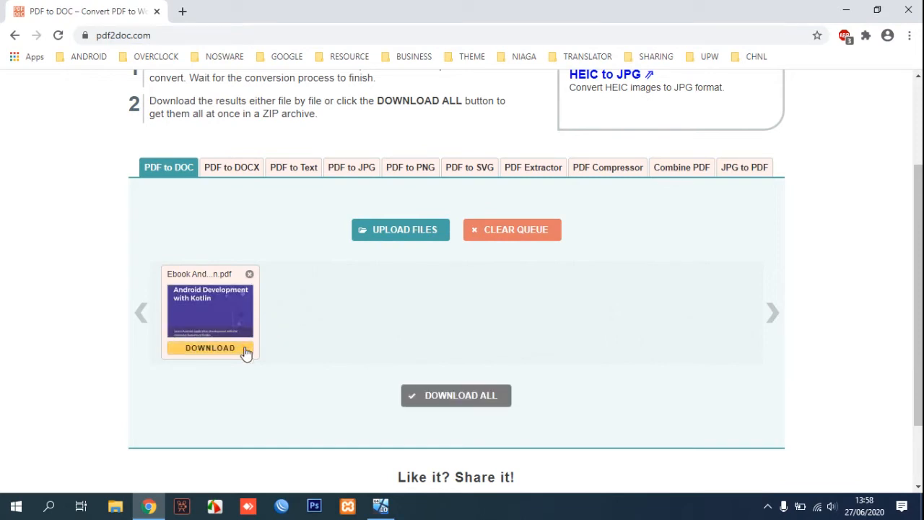
{"action": "left_click", "coordinate": [210, 348]}
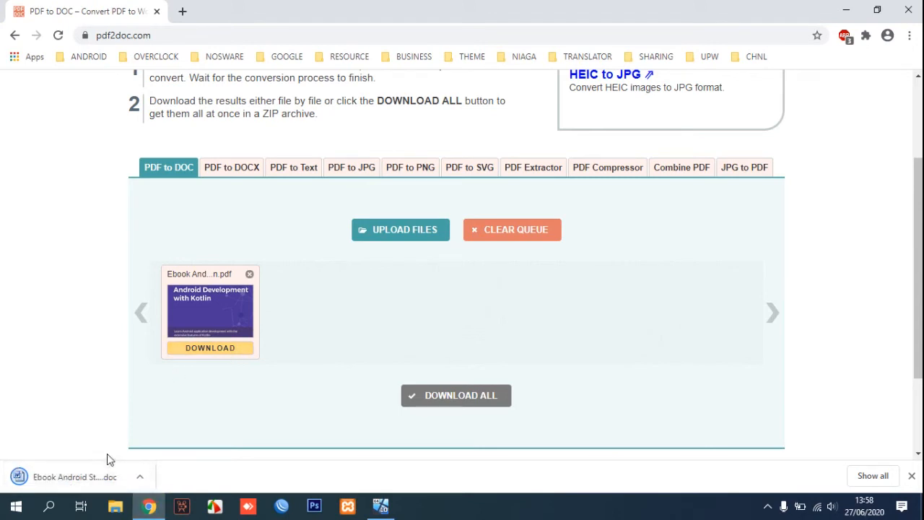
{"action": "left_click", "coordinate": [140, 476]}
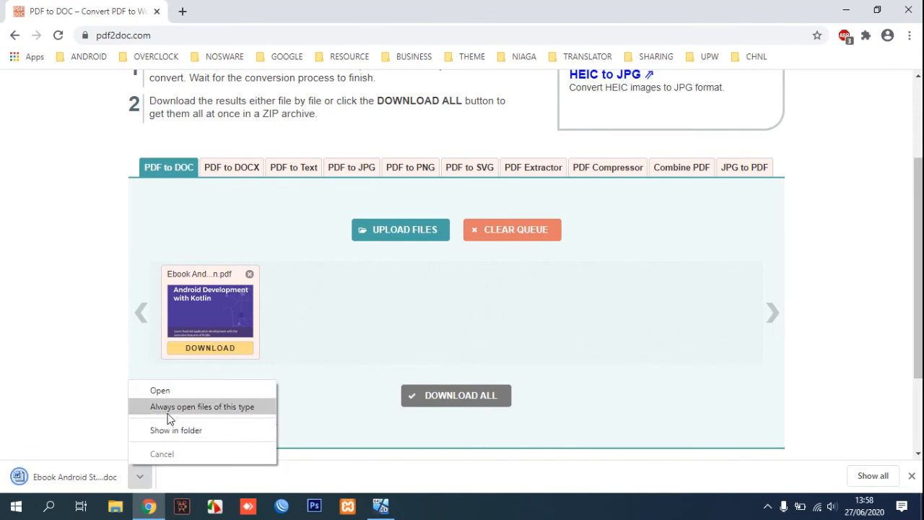
{"action": "left_click", "coordinate": [176, 391]}
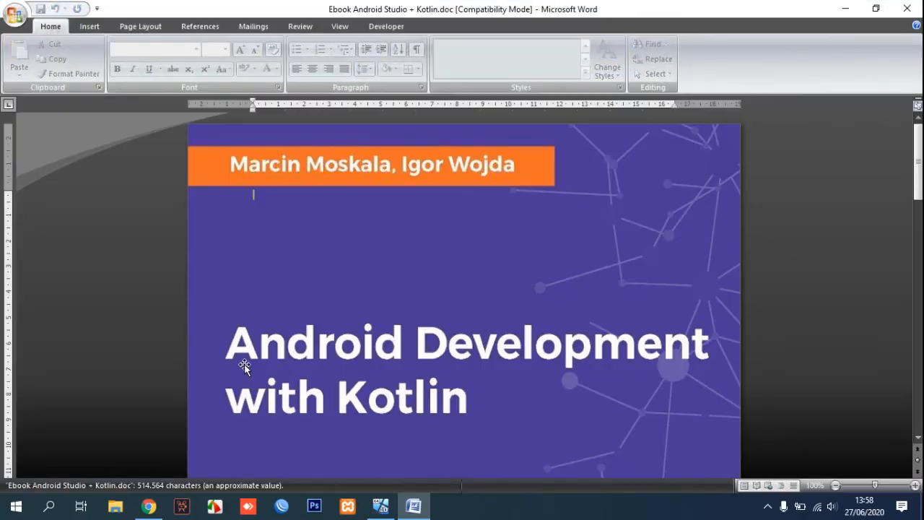
Scroll to page 4 and overwrite 'Android Development with Kotlin' with 'The PDF Editor'.
{"action": "scroll", "coordinate": [403, 344], "scroll_direction": "down", "scroll_amount": 20}
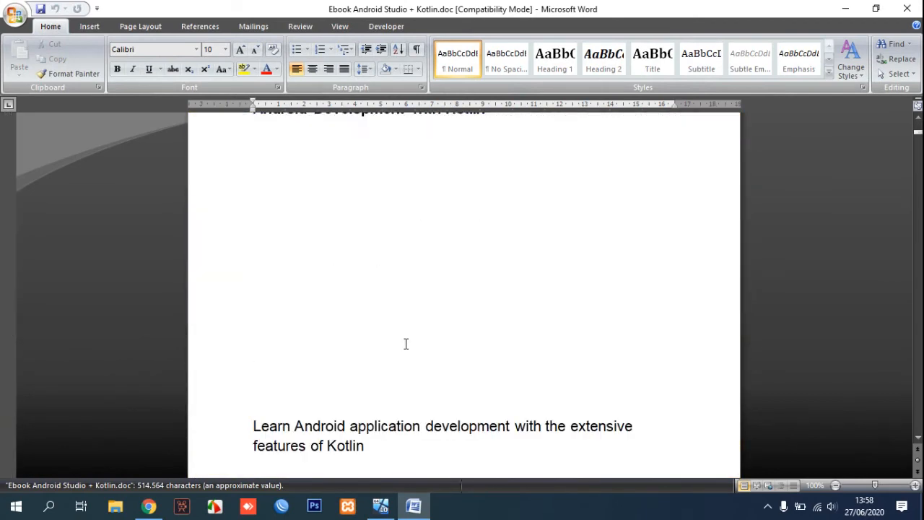
{"action": "scroll", "coordinate": [406, 344], "scroll_direction": "down", "scroll_amount": 20}
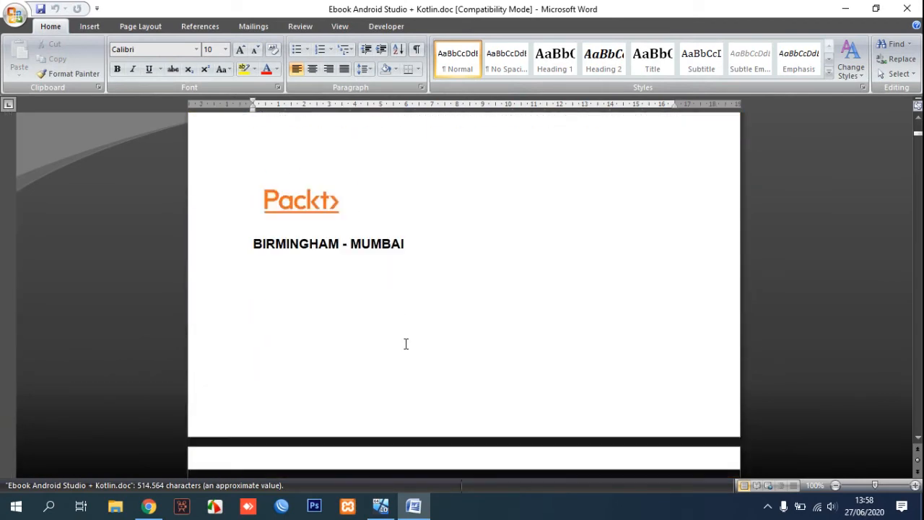
{"action": "scroll", "coordinate": [406, 343], "scroll_direction": "down", "scroll_amount": 3}
{"action": "left_click", "coordinate": [426, 250]}
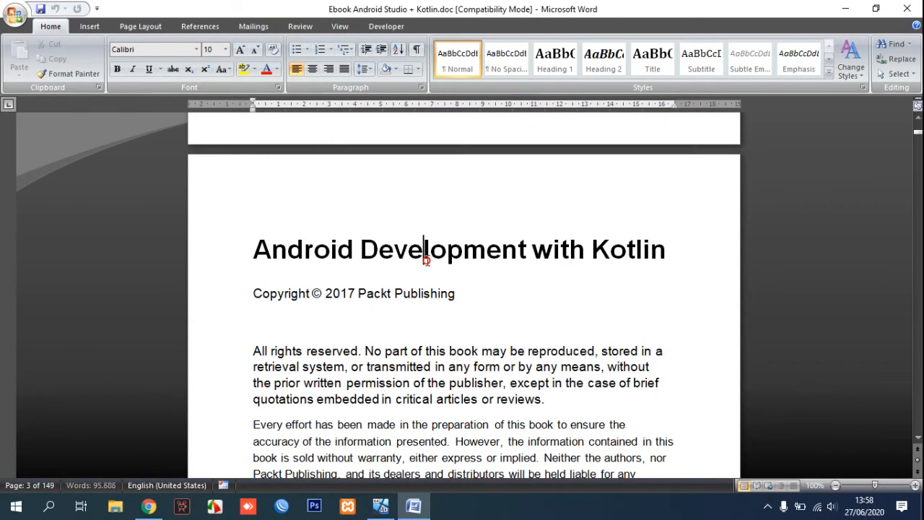
{"action": "left_click_drag", "start_coordinate": [258, 251], "coordinate": [646, 252]}
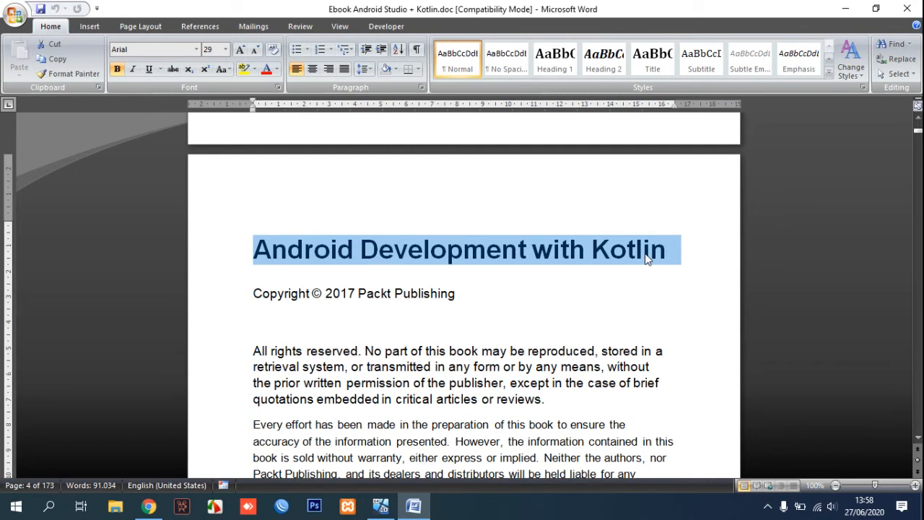
{"action": "type", "text": "The"}
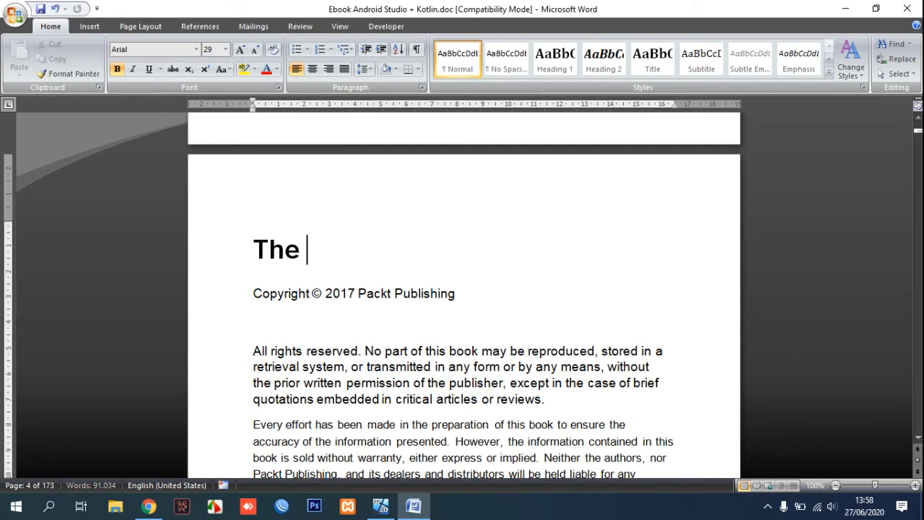
{"action": "type", "text": " PDF Ed"}
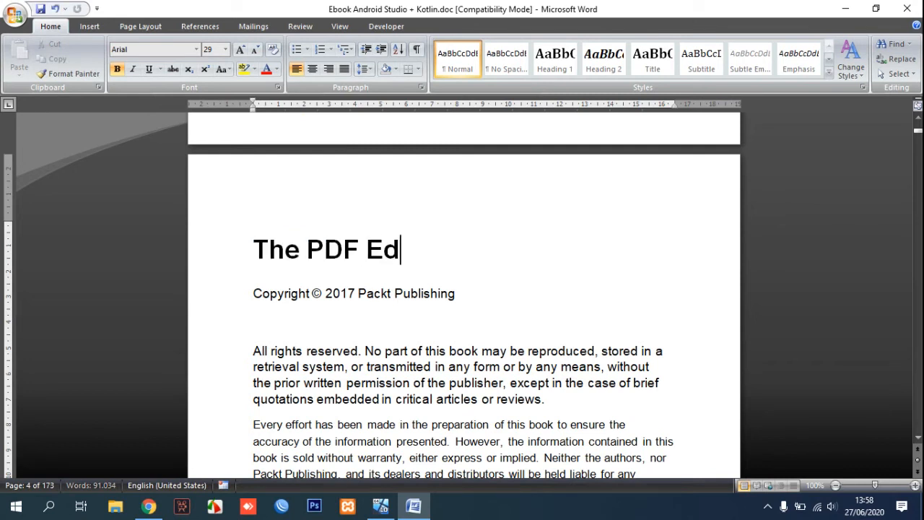
{"action": "type", "text": "itor"}
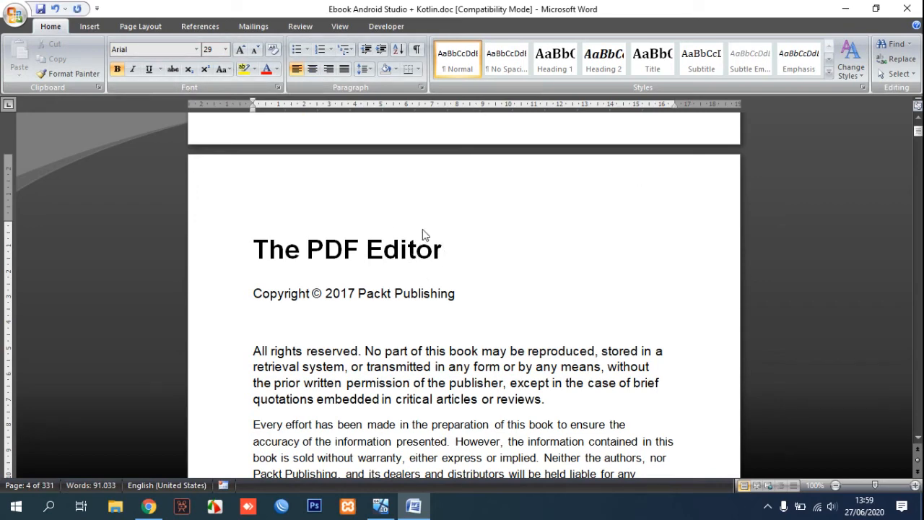
Publish the document to the Desktop as Ebook Android Studio + Kotlin 2.pdf, then close Word.
{"action": "left_click", "coordinate": [15, 14]}
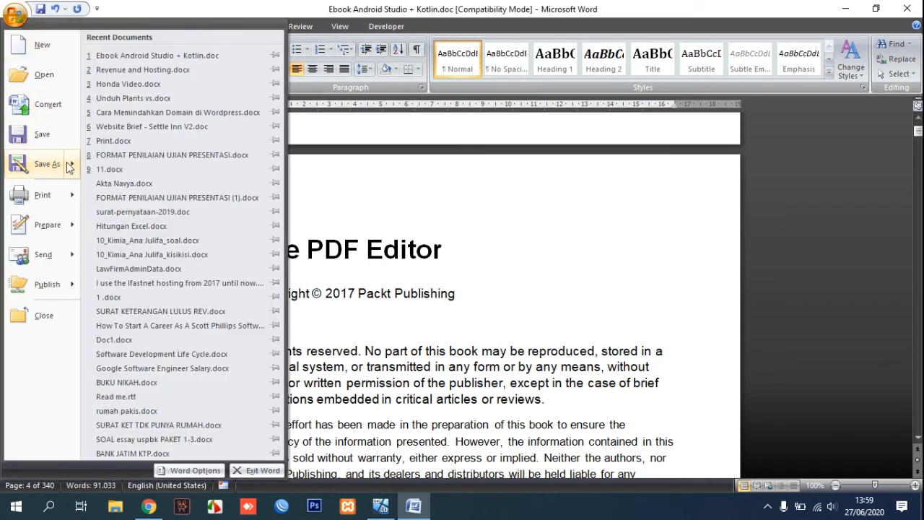
{"action": "mouse_move", "coordinate": [69, 166]}
{"action": "left_click", "coordinate": [142, 173]}
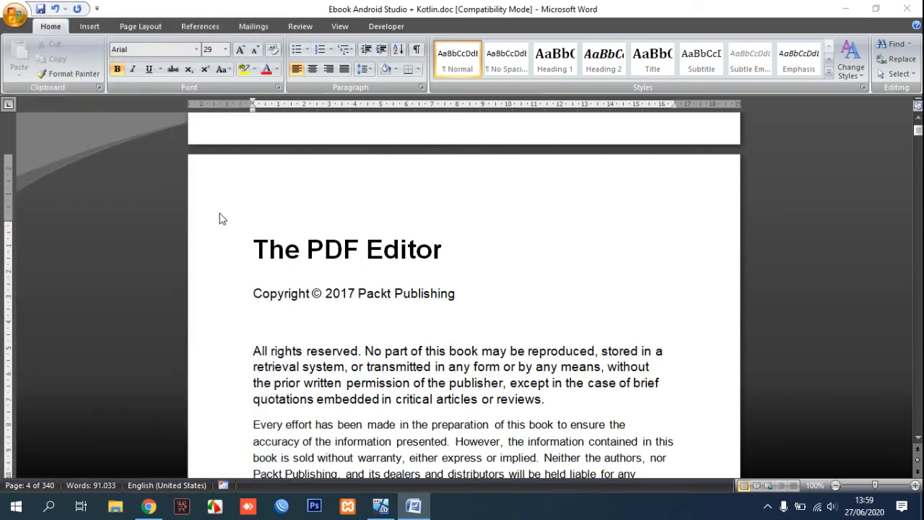
{"action": "left_click", "coordinate": [56, 111]}
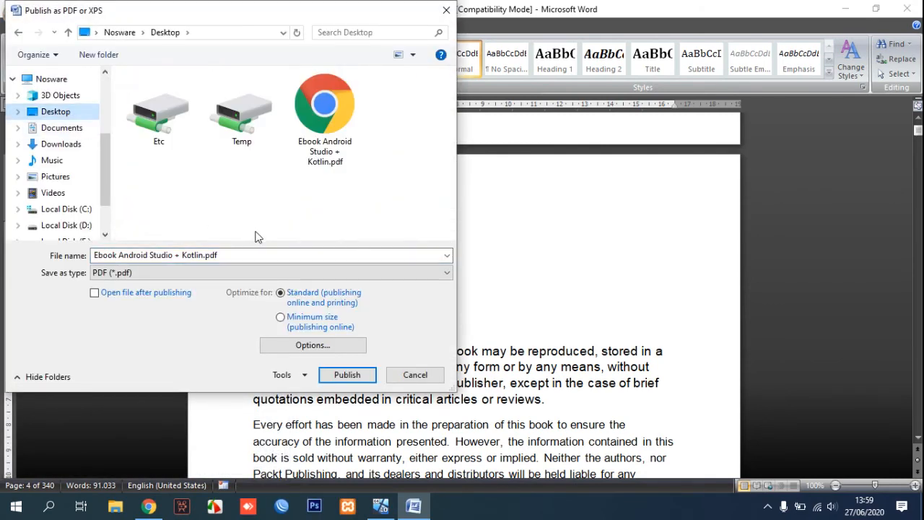
{"action": "left_click", "coordinate": [226, 252]}
{"action": "left_click", "coordinate": [205, 254]}
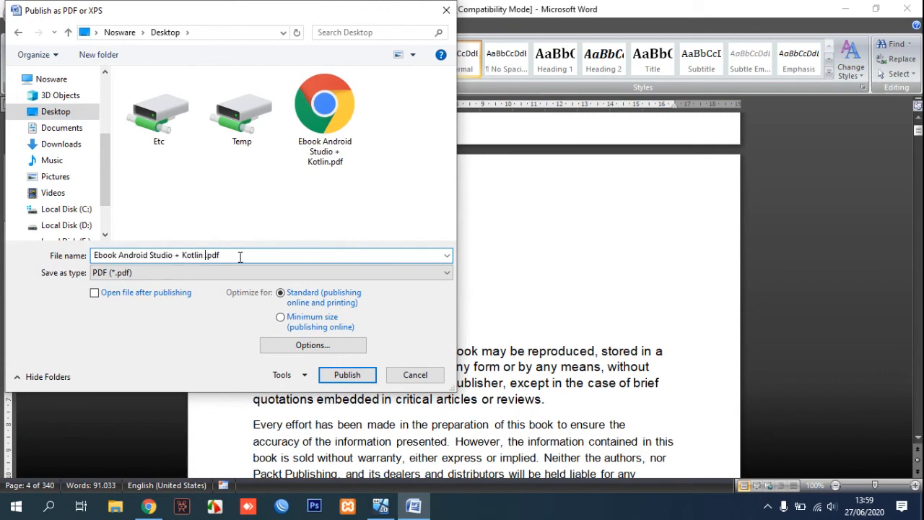
{"action": "type", "text": "2"}
{"action": "left_click", "coordinate": [347, 375]}
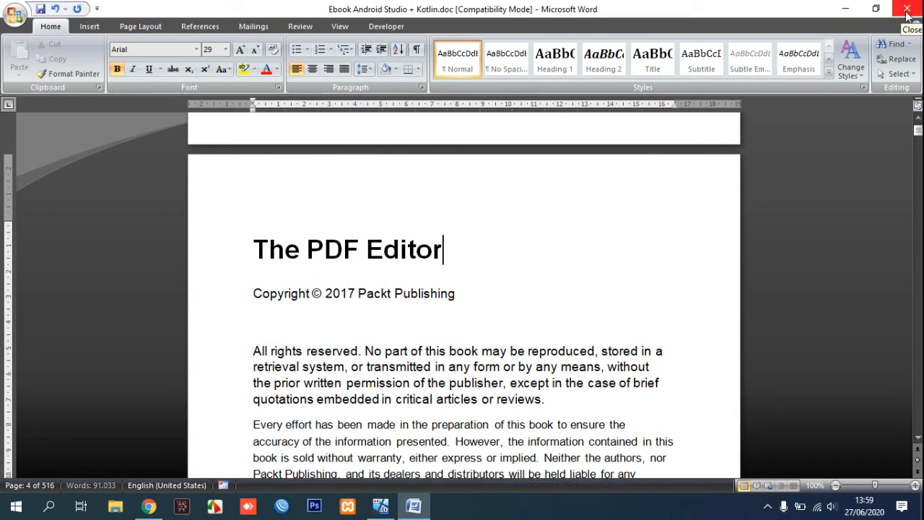
{"action": "left_click", "coordinate": [907, 15]}
Quit Word without saving and open Ebook Android Studio + Kotlin 2.pdf from the desktop.
{"action": "left_click", "coordinate": [477, 287]}
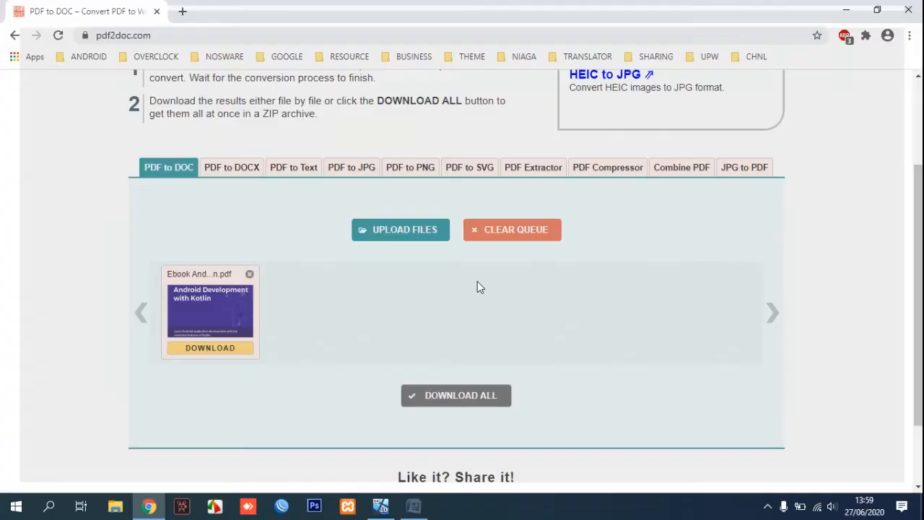
{"action": "left_click", "coordinate": [847, 9]}
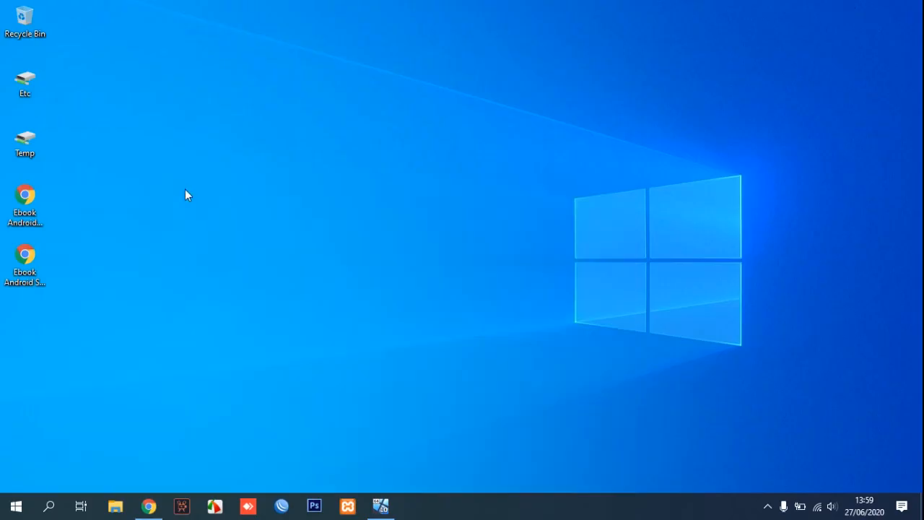
{"action": "left_click", "coordinate": [33, 276]}
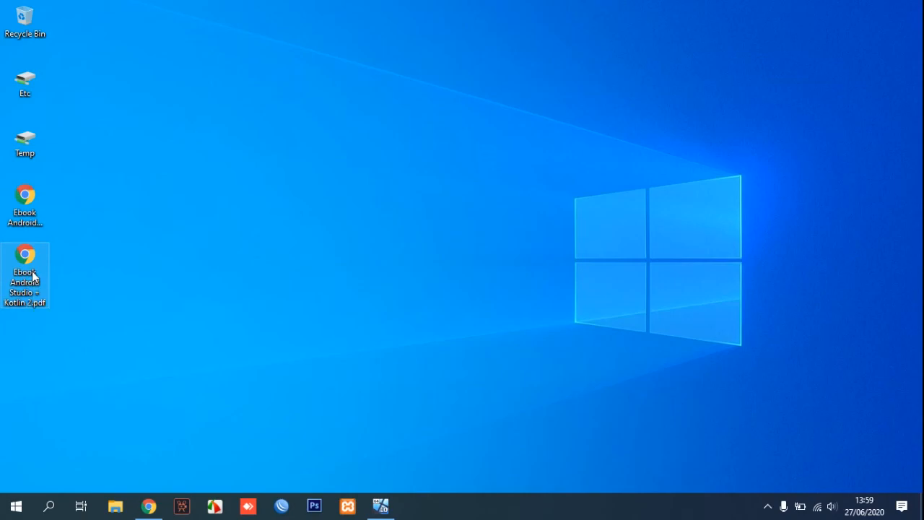
{"action": "double_click", "coordinate": [33, 276]}
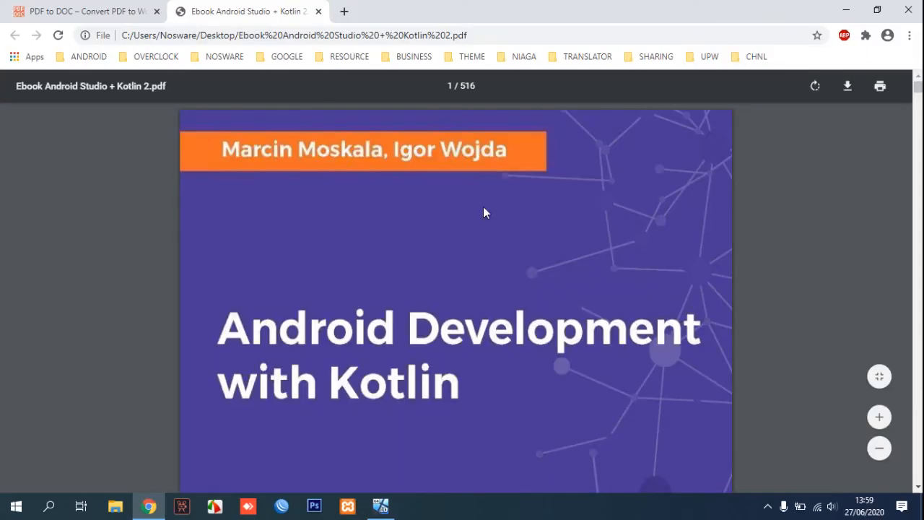
Confirm the page 4 heading reads 'The PDF Editor', then close Chrome.
{"action": "scroll", "coordinate": [483, 206], "scroll_direction": "down", "scroll_amount": 3}
{"action": "scroll", "coordinate": [748, 250], "scroll_direction": "down", "scroll_amount": 10}
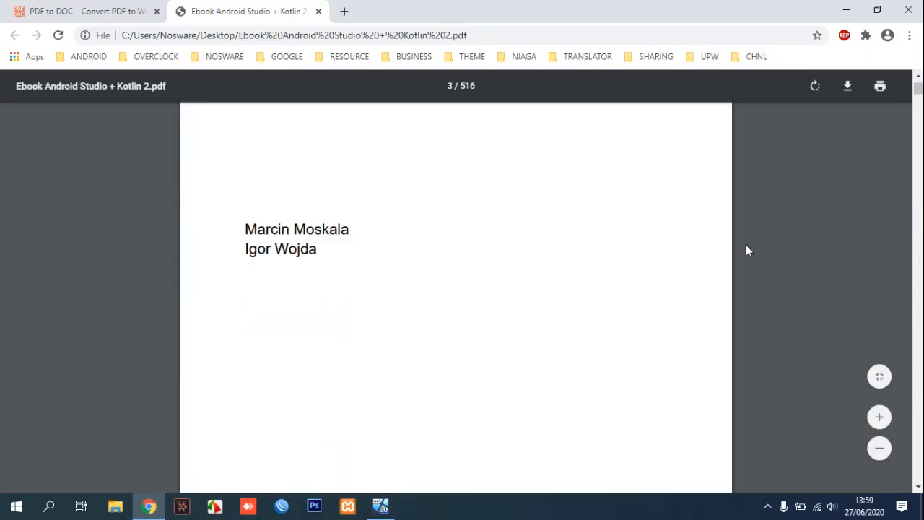
{"action": "scroll", "coordinate": [747, 250], "scroll_direction": "down", "scroll_amount": 1}
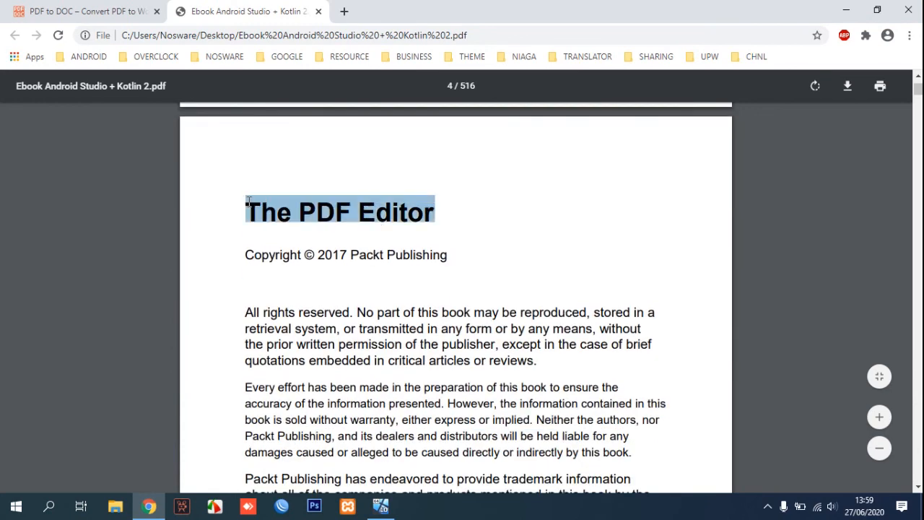
{"action": "left_click", "coordinate": [908, 10]}
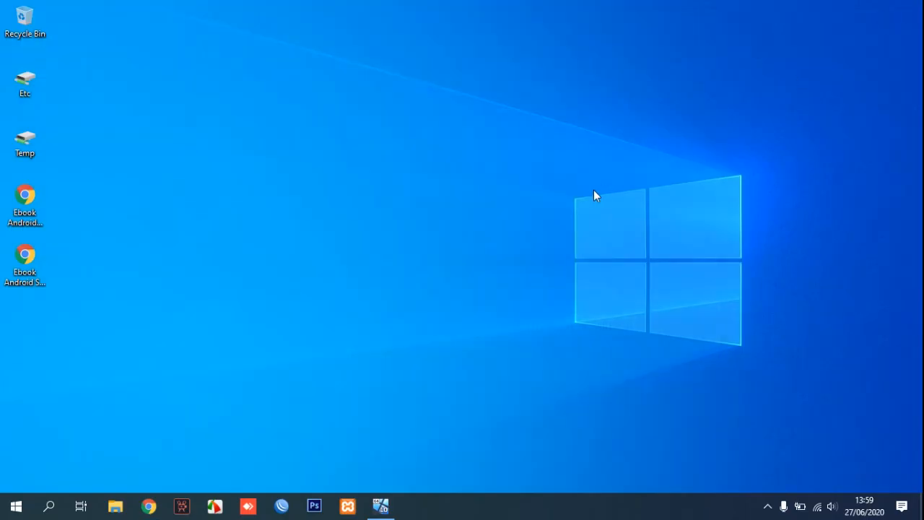